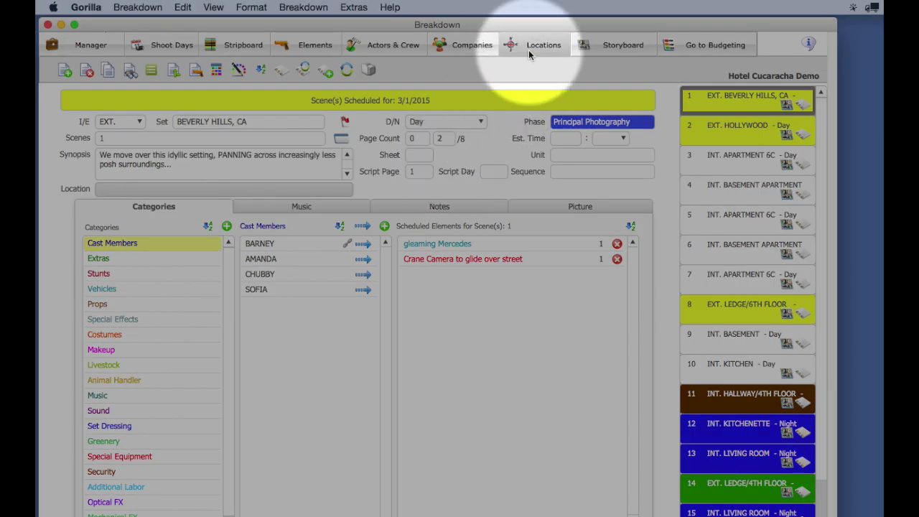
# In the Locations module, add a Residential House location with its street address, city, state and zip
pyautogui.click(530, 49)
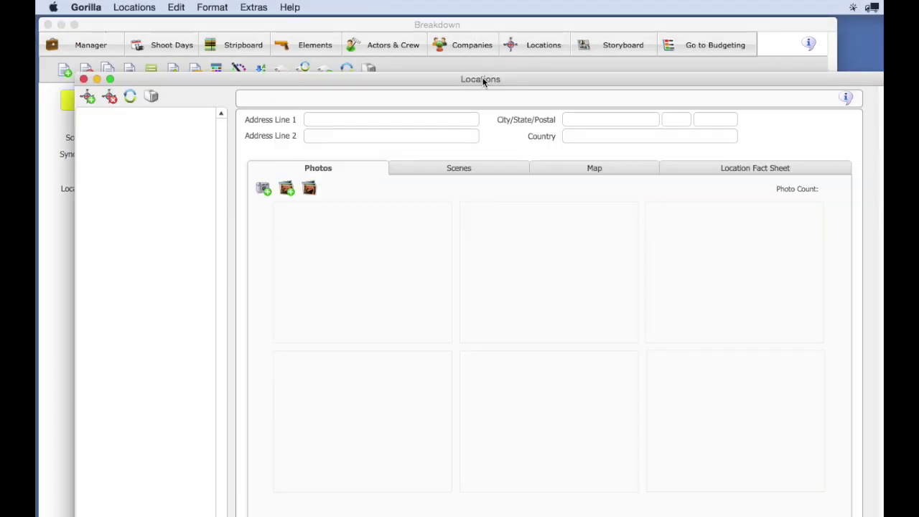
pyautogui.moveTo(481, 77); pyautogui.dragTo(454, 40)
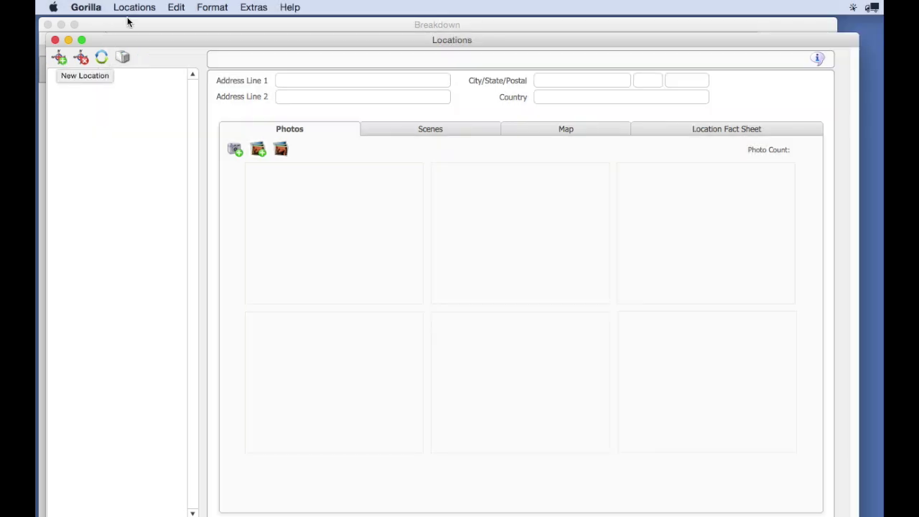
pyautogui.click(135, 7)
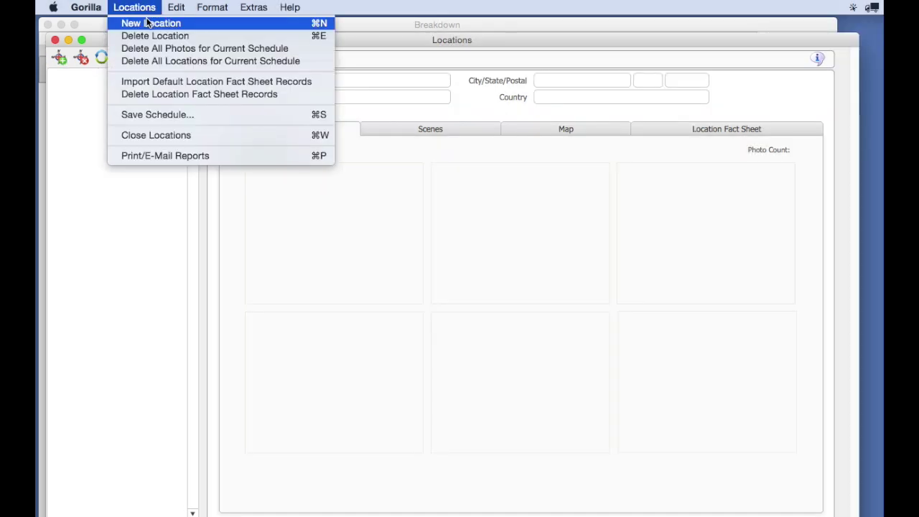
pyautogui.click(247, 23)
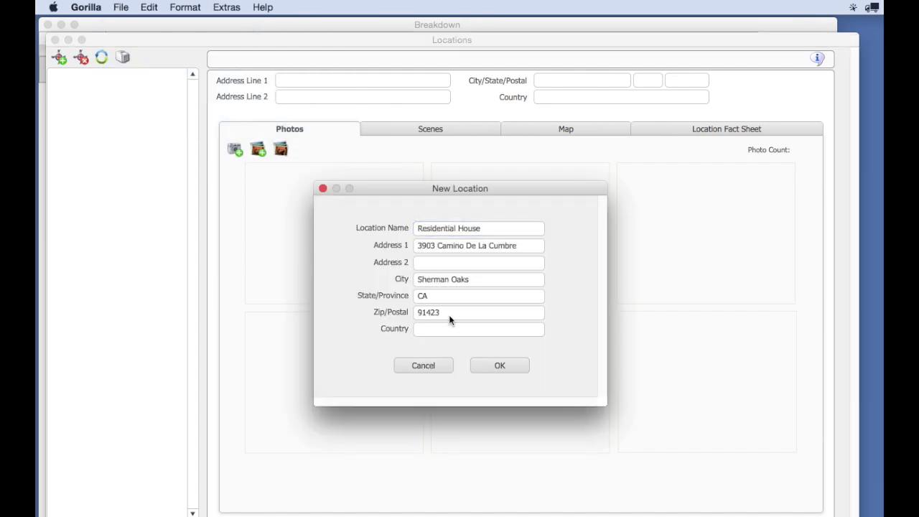
pyautogui.click(508, 367)
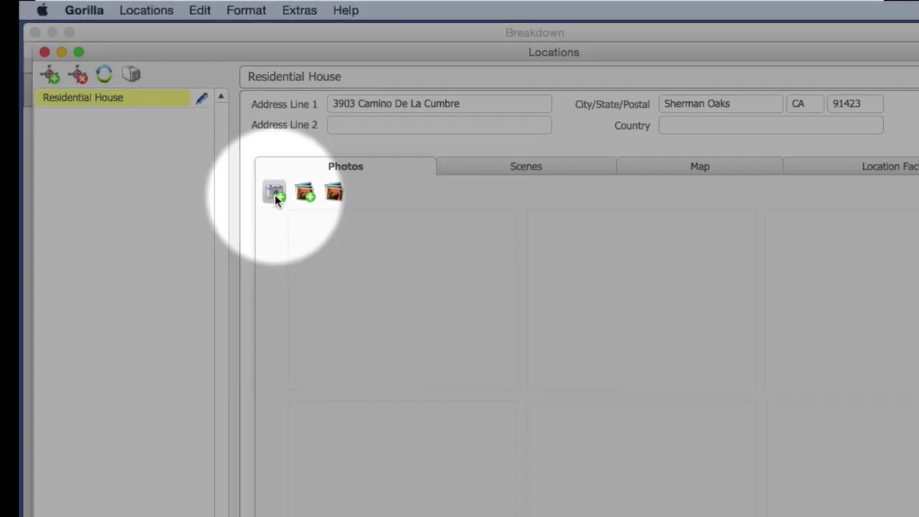
pyautogui.click(260, 179)
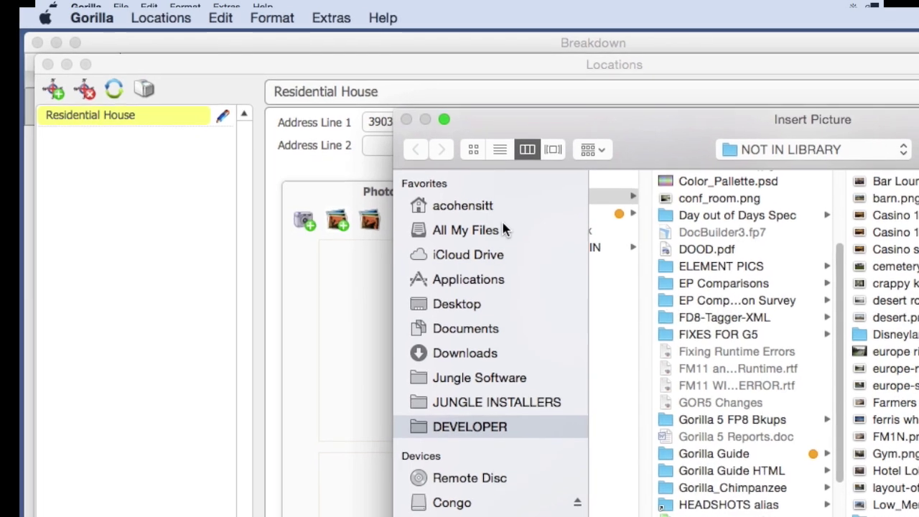
# Insert the house picture from LOCATION PHOTOS and name it 'Nice House with Pool'
pyautogui.moveTo(912, 115); pyautogui.dragTo(796, 114)
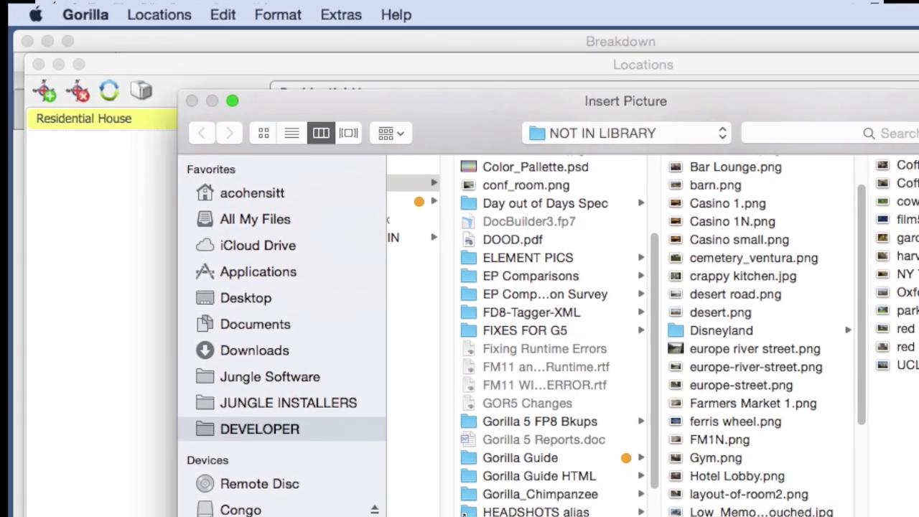
pyautogui.click(747, 511)
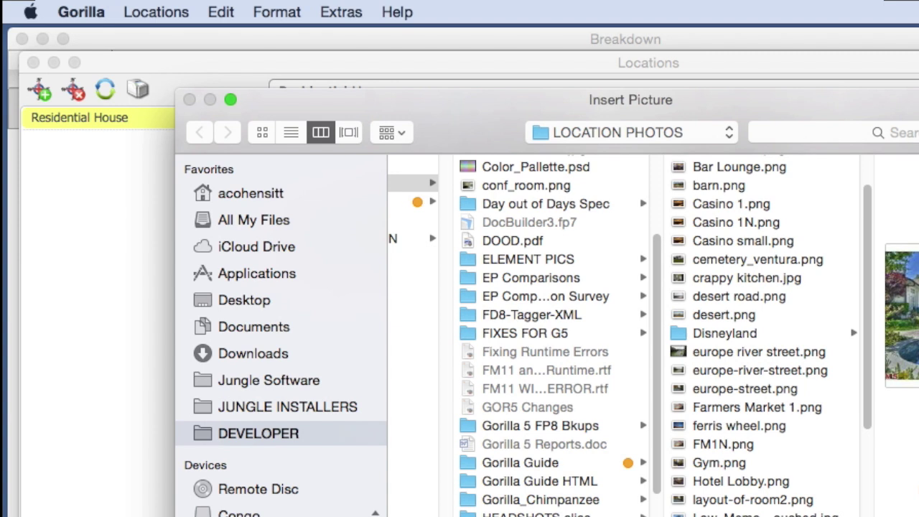
pyautogui.press('Return')
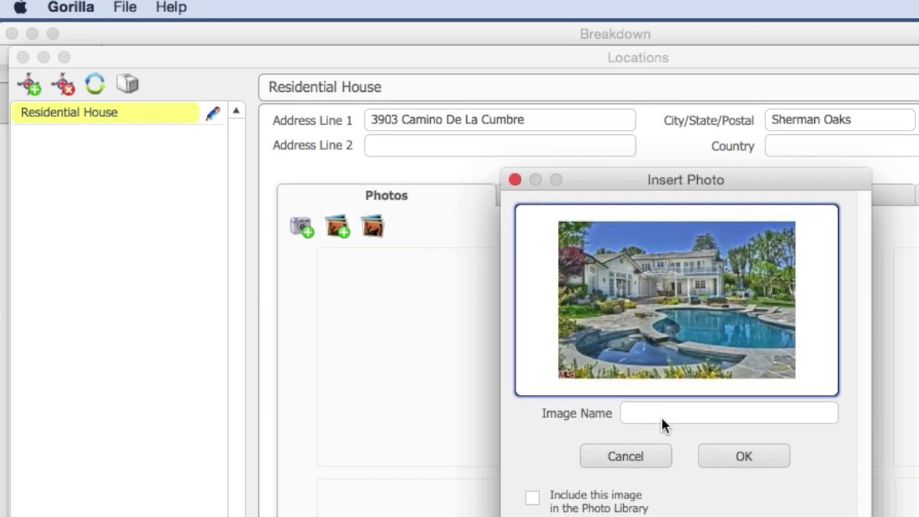
pyautogui.click(665, 418)
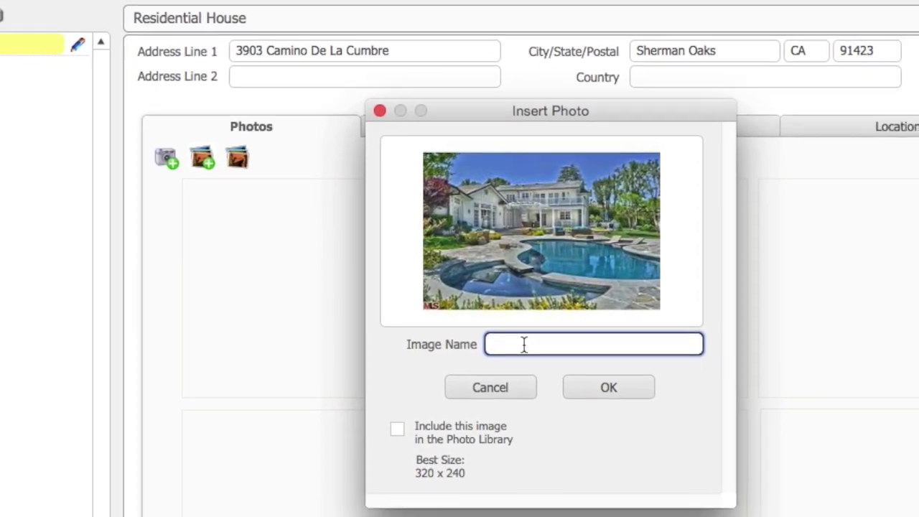
pyautogui.write('Nice House with')
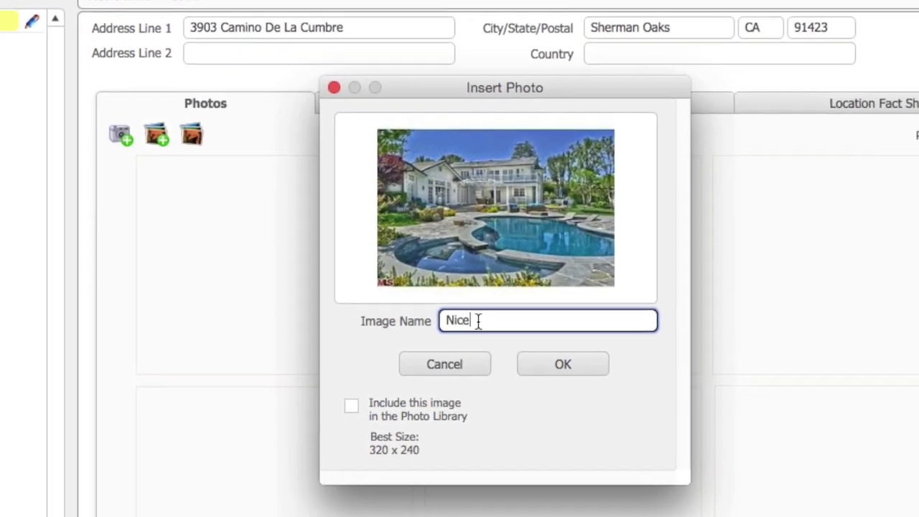
pyautogui.write(' Pool')
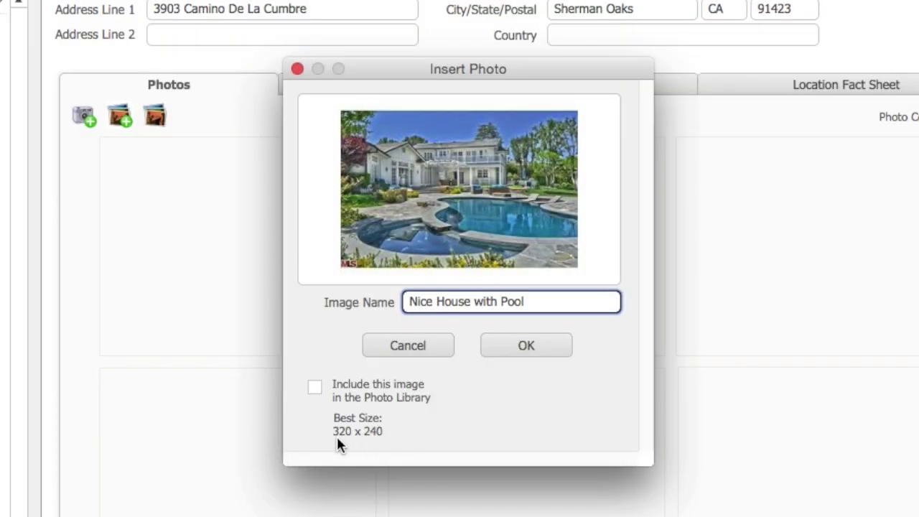
pyautogui.click(535, 344)
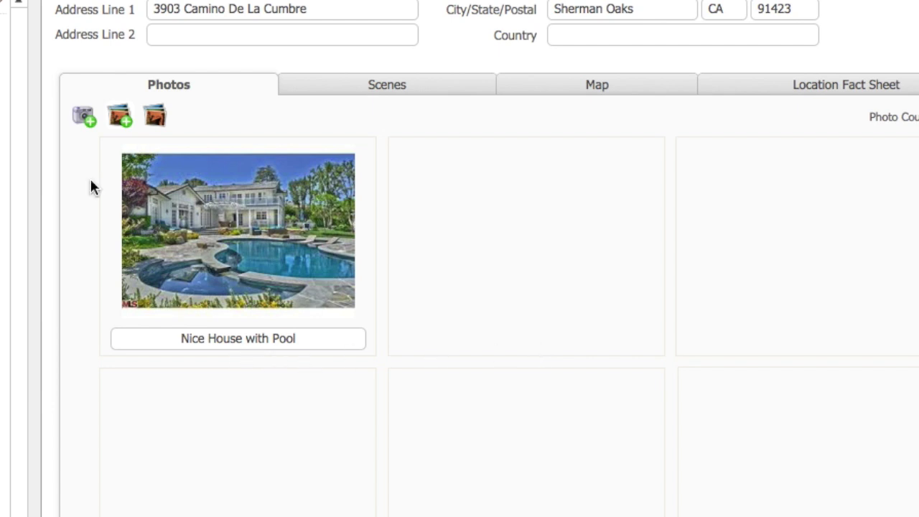
pyautogui.click(87, 117)
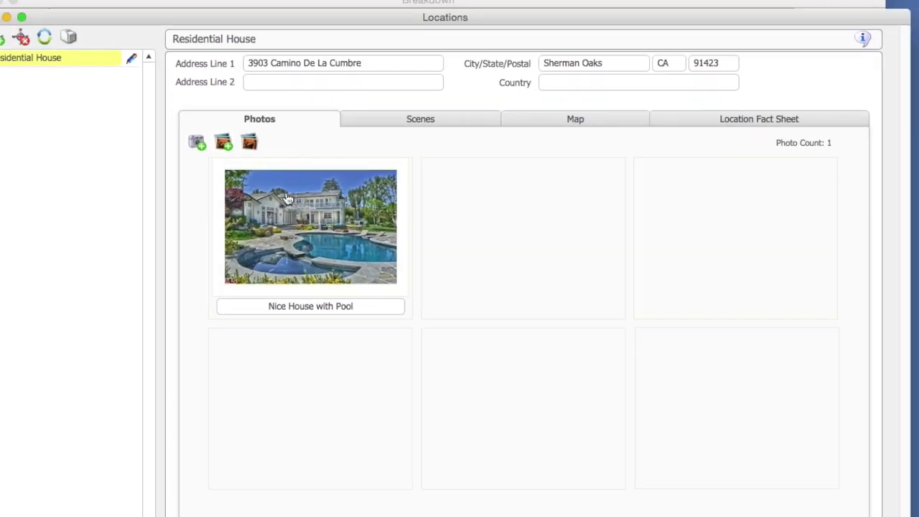
# Create a new location named University and show its details
pyautogui.click(37, 52)
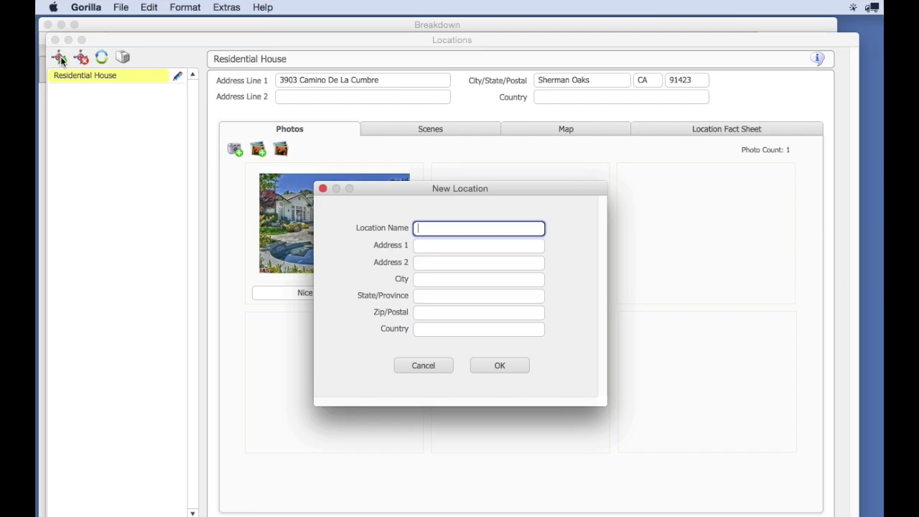
pyautogui.write('University')
pyautogui.click(501, 365)
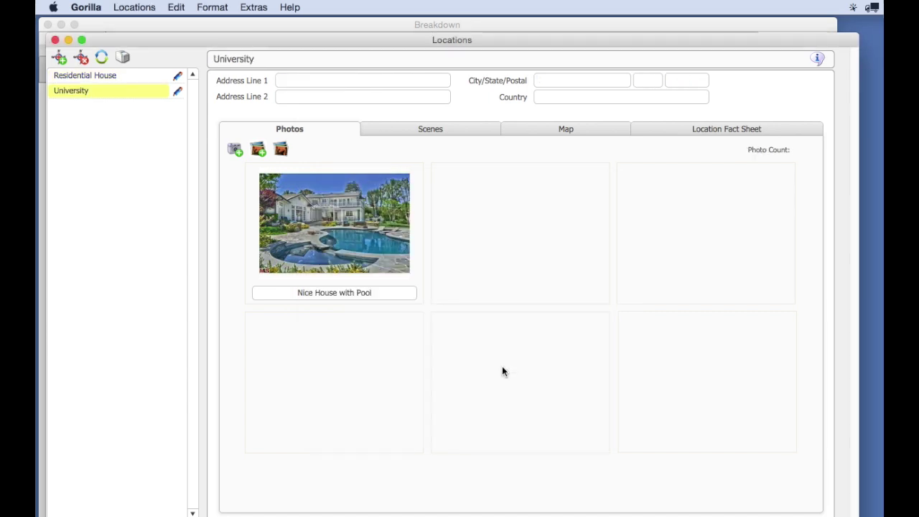
pyautogui.click(82, 91)
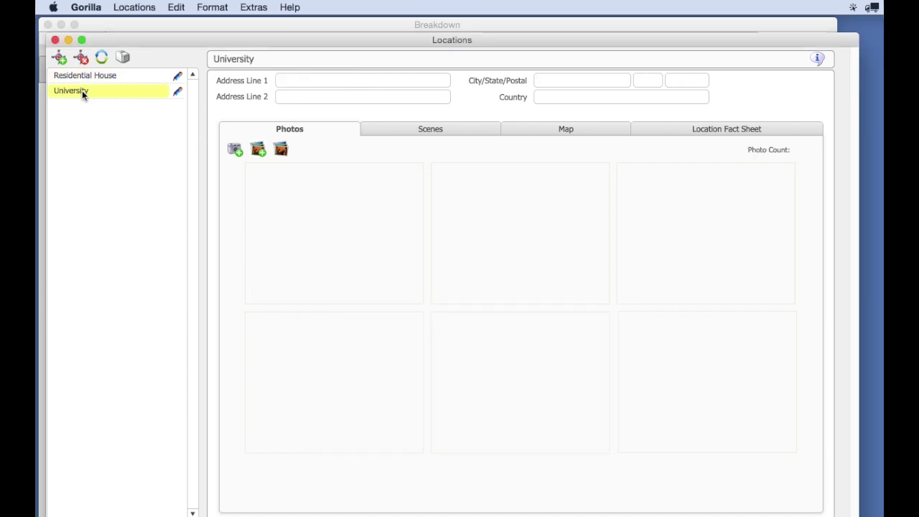
# Add University Campus 1, 2 and 3 from the Schools/Universities library category
pyautogui.click(259, 150)
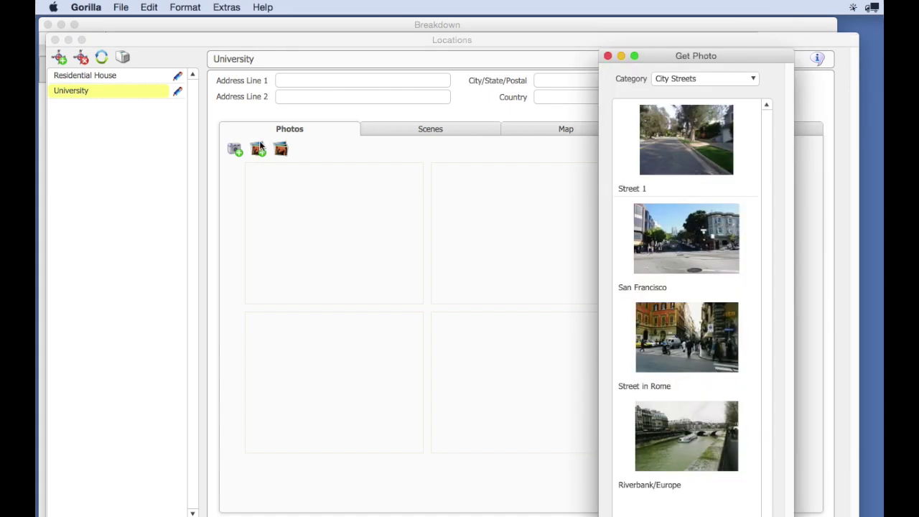
pyautogui.moveTo(675, 60); pyautogui.dragTo(567, 38)
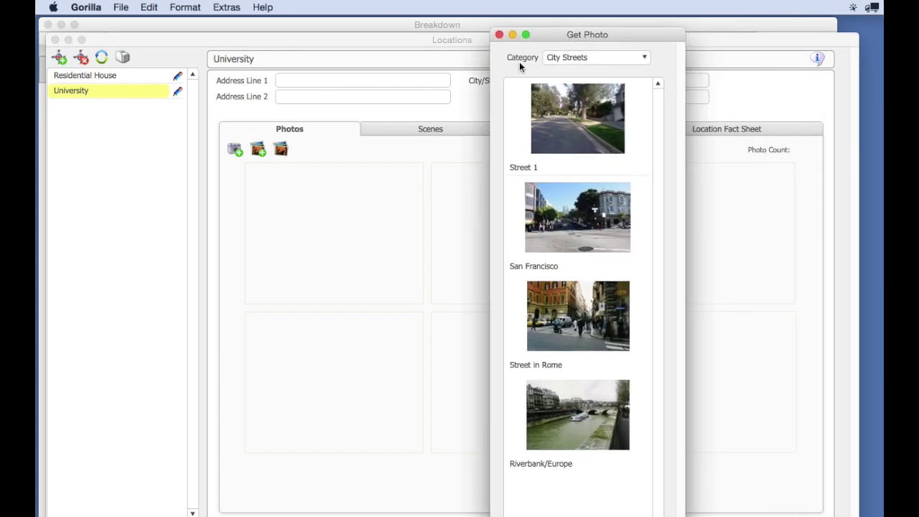
pyautogui.click(558, 58)
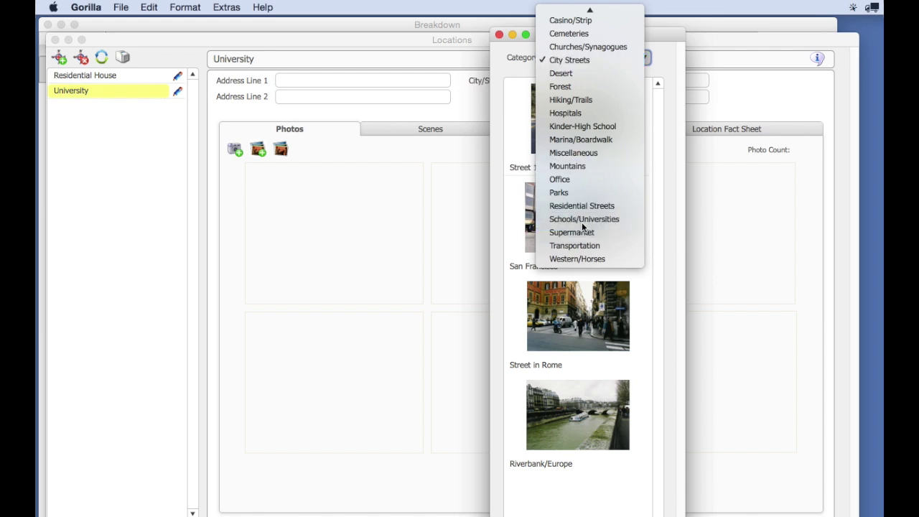
pyautogui.click(582, 222)
pyautogui.doubleClick(575, 128)
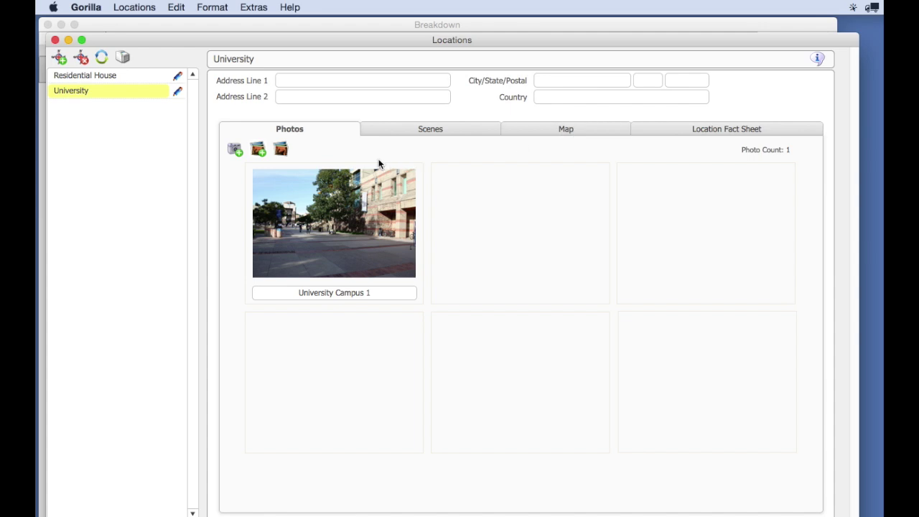
pyautogui.click(258, 150)
pyautogui.doubleClick(685, 238)
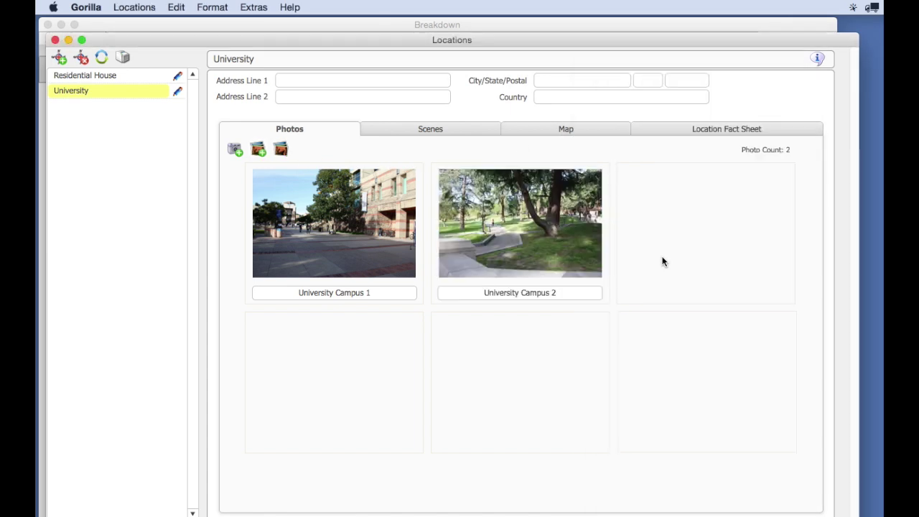
pyautogui.click(258, 150)
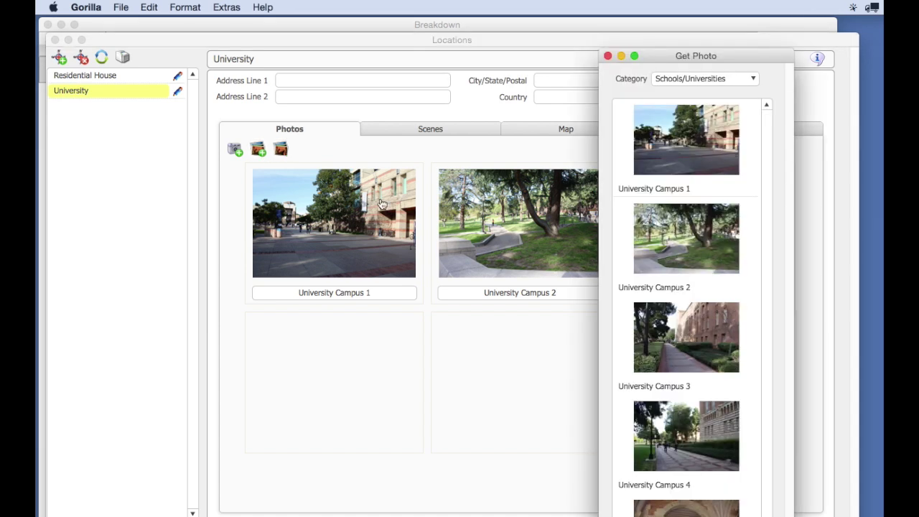
pyautogui.doubleClick(685, 338)
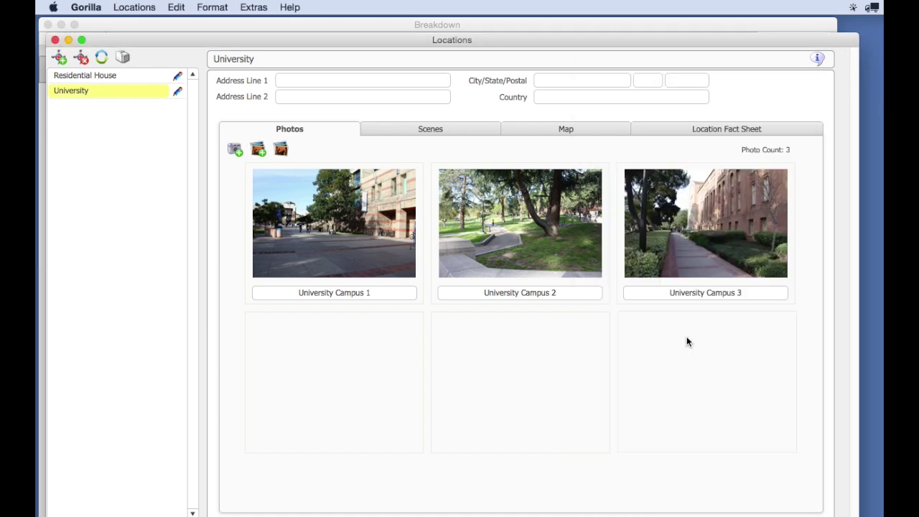
# Edit the image name of the University Campus 1 photo
pyautogui.doubleClick(337, 240)
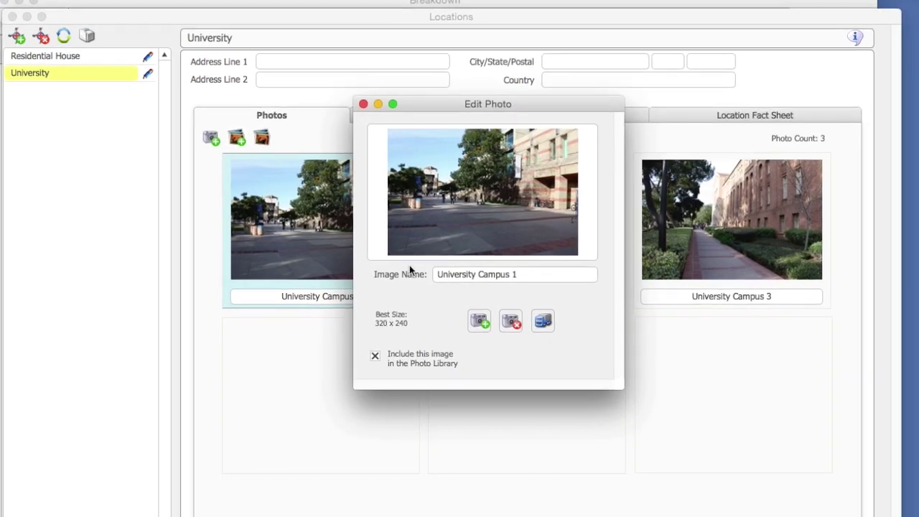
pyautogui.click(492, 273)
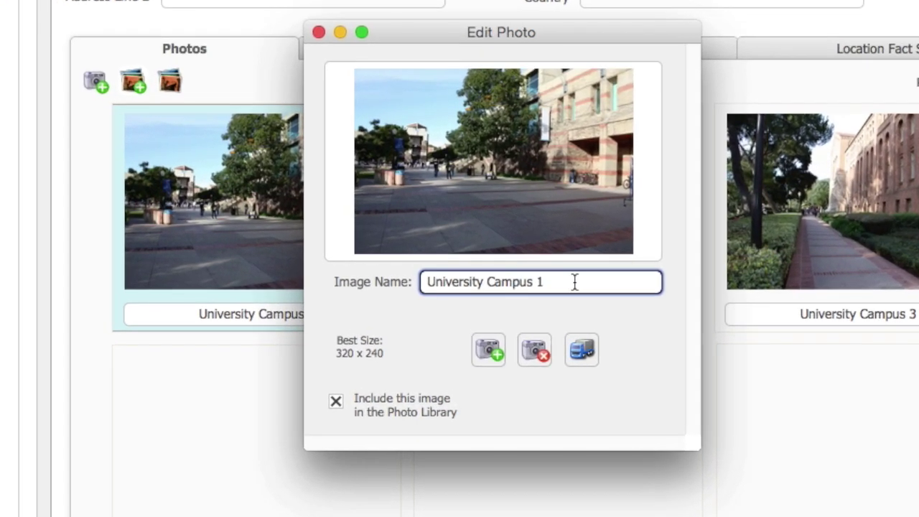
pyautogui.click(544, 357)
pyautogui.click(426, 376)
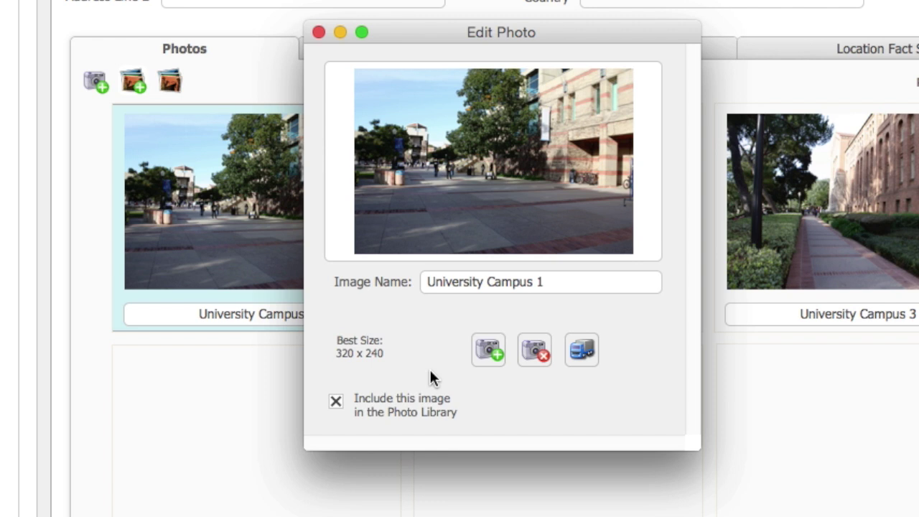
pyautogui.click(318, 33)
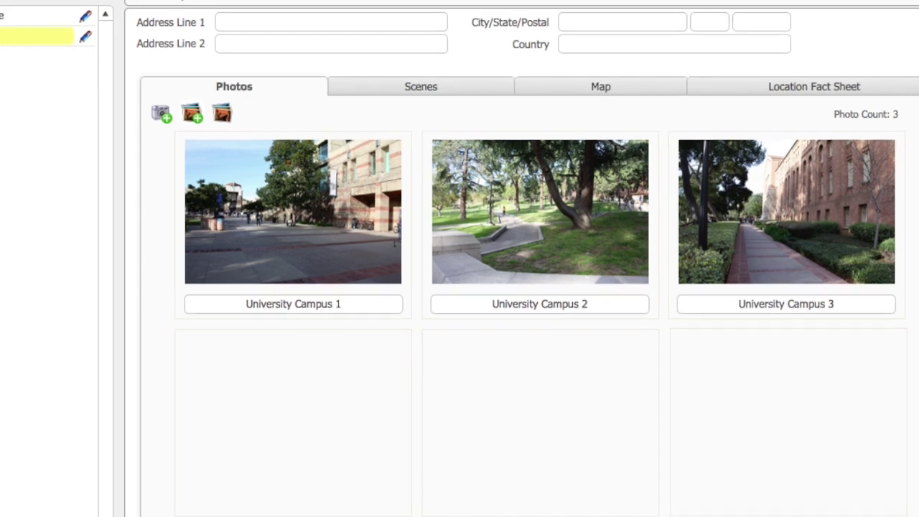
# Create a new location named Street and begin adding a photo to it
pyautogui.press('super+n')
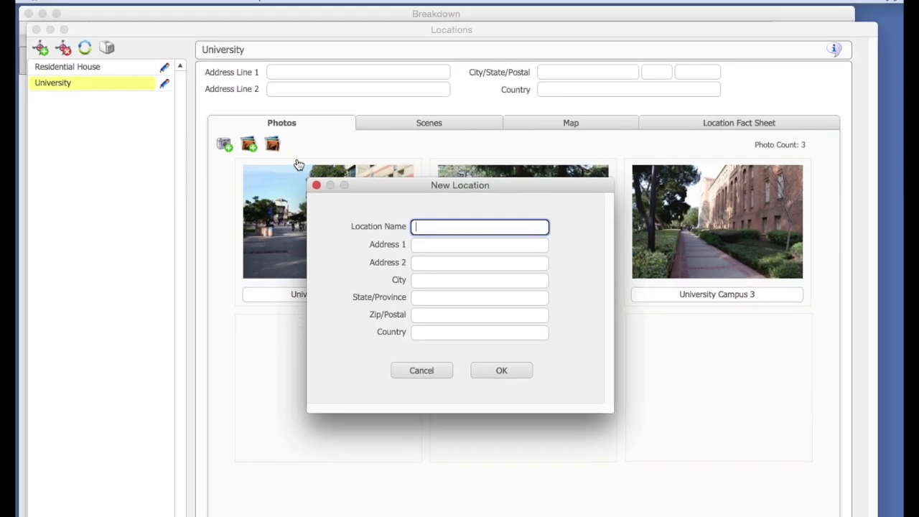
pyautogui.write('Street')
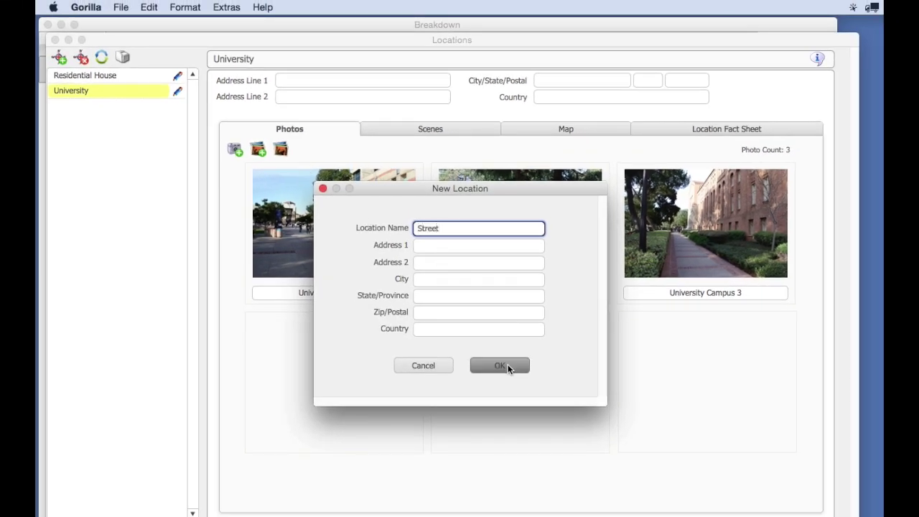
pyautogui.click(507, 368)
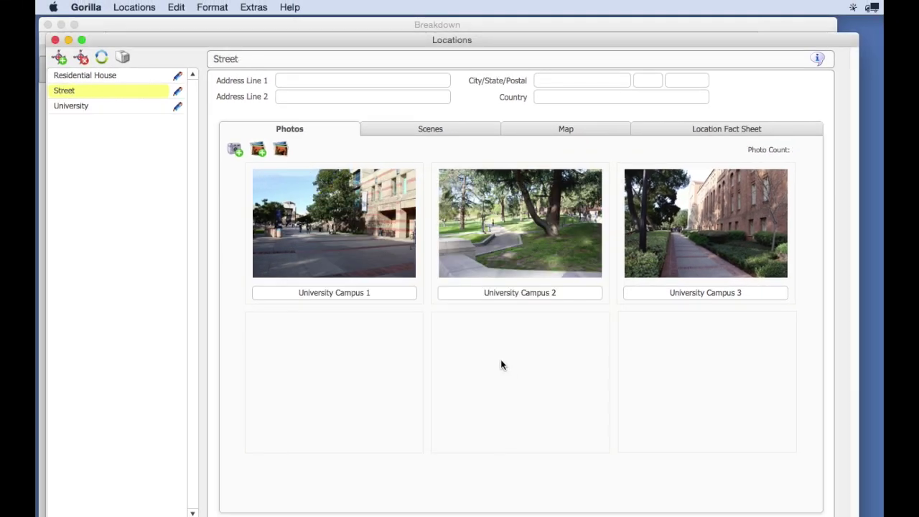
pyautogui.click(79, 89)
pyautogui.click(235, 149)
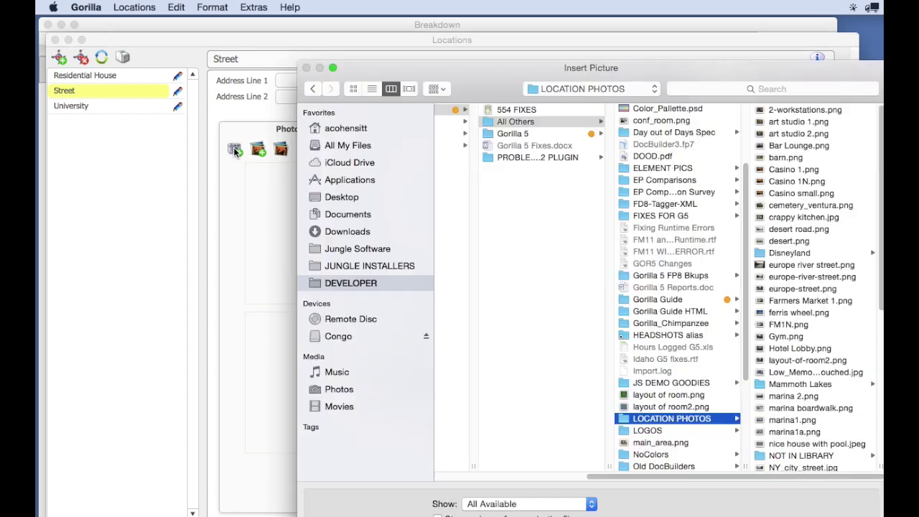
# Select Street 1.png in the picture browser and insert it
pyautogui.moveTo(550, 67); pyautogui.dragTo(423, 38)
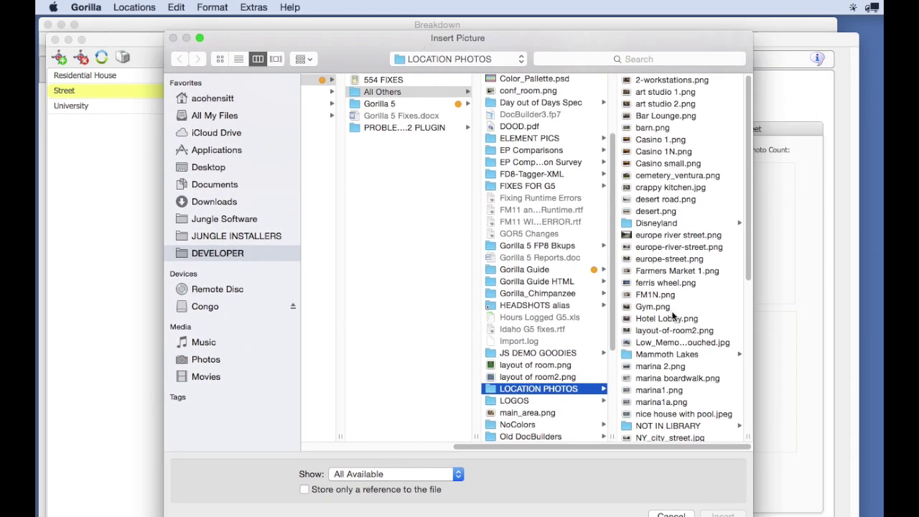
pyautogui.scroll(-5, 654, 402)
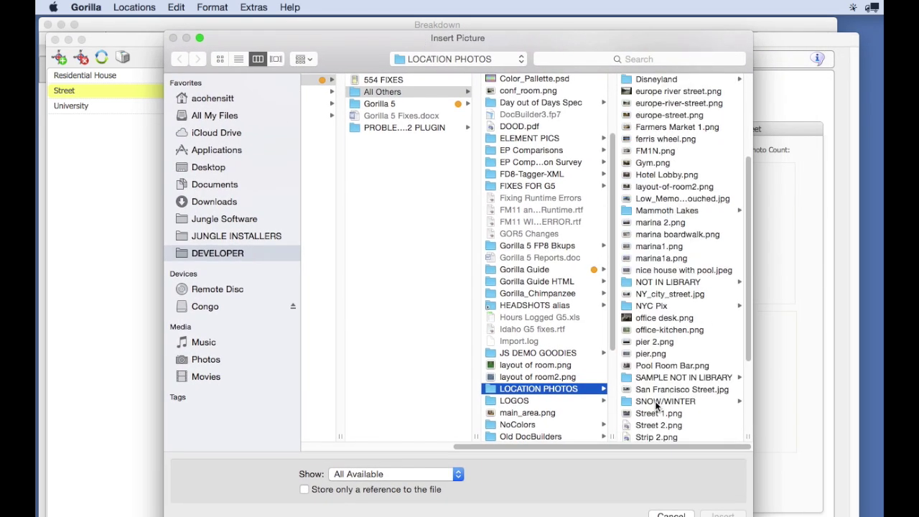
pyautogui.click(655, 392)
pyautogui.click(722, 515)
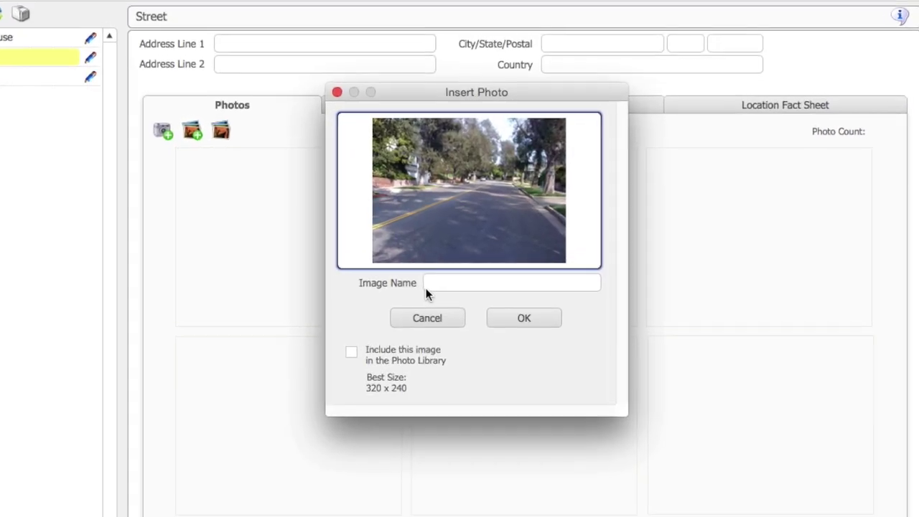
pyautogui.click(448, 272)
# Name the photo 'Street', include it in the Photo Library under City Streets, and add it
pyautogui.write('Stre')
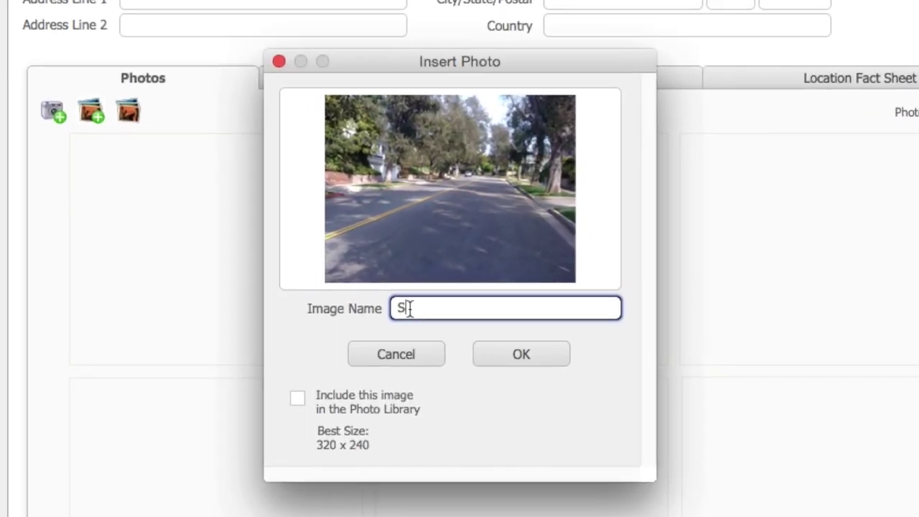
pyautogui.write('et')
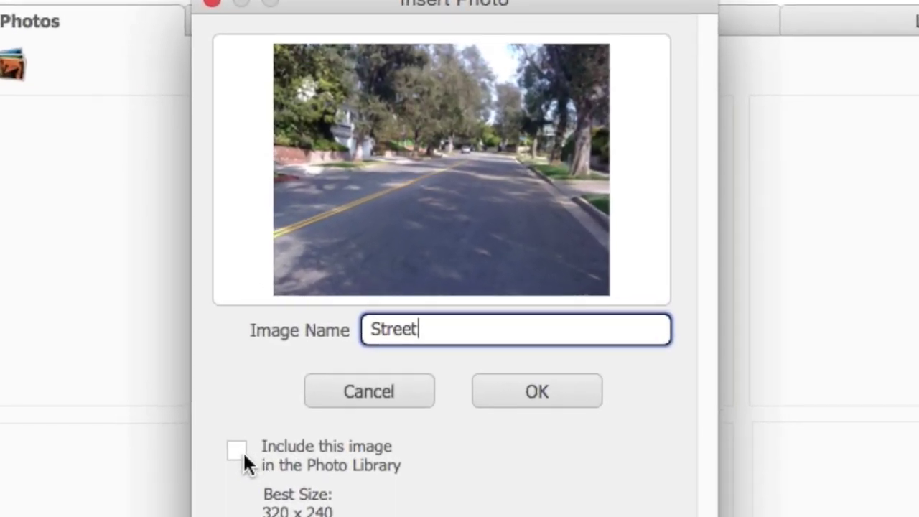
pyautogui.click(272, 420)
pyautogui.click(325, 385)
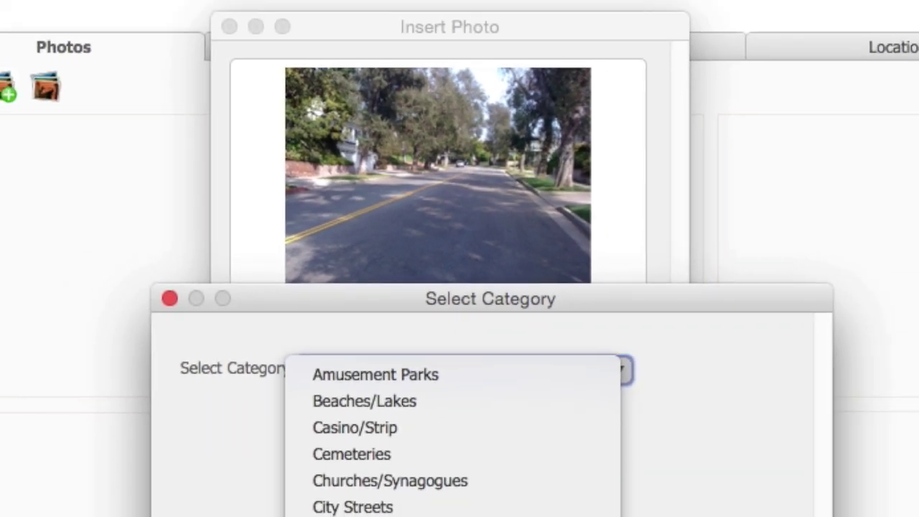
pyautogui.click(385, 503)
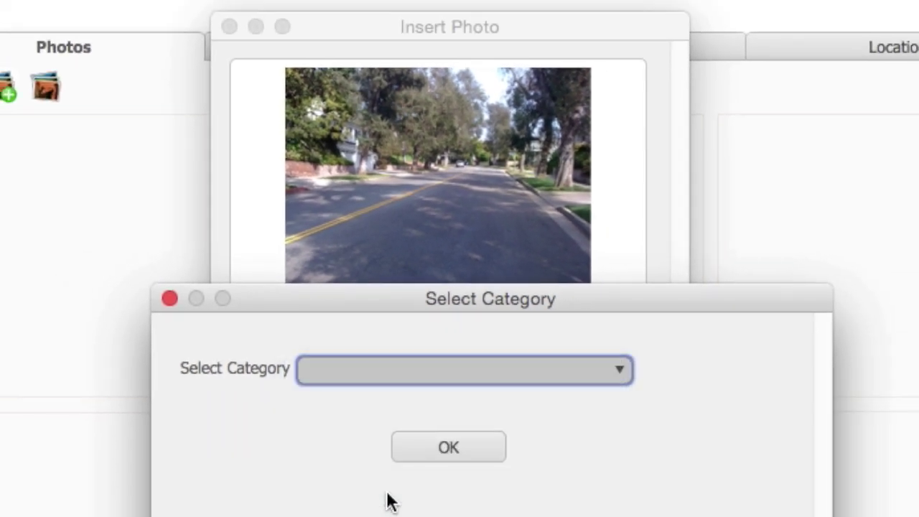
pyautogui.click(434, 452)
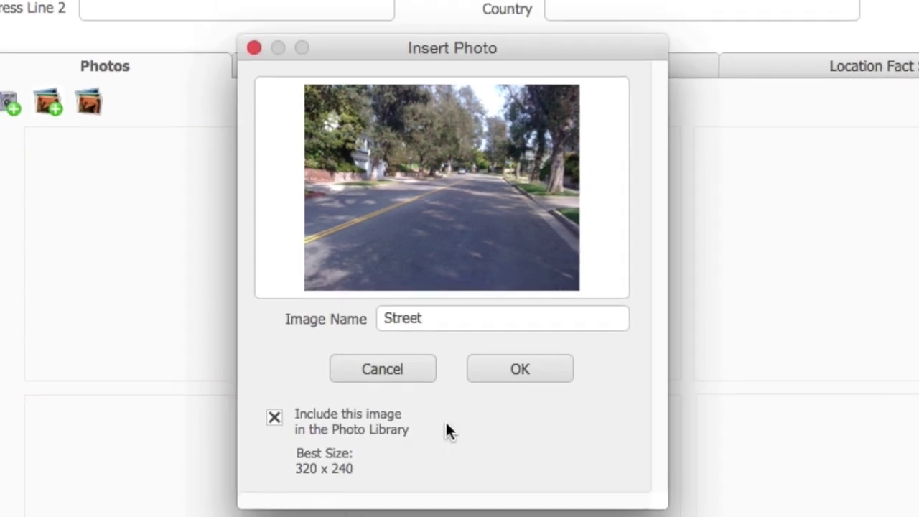
pyautogui.click(507, 366)
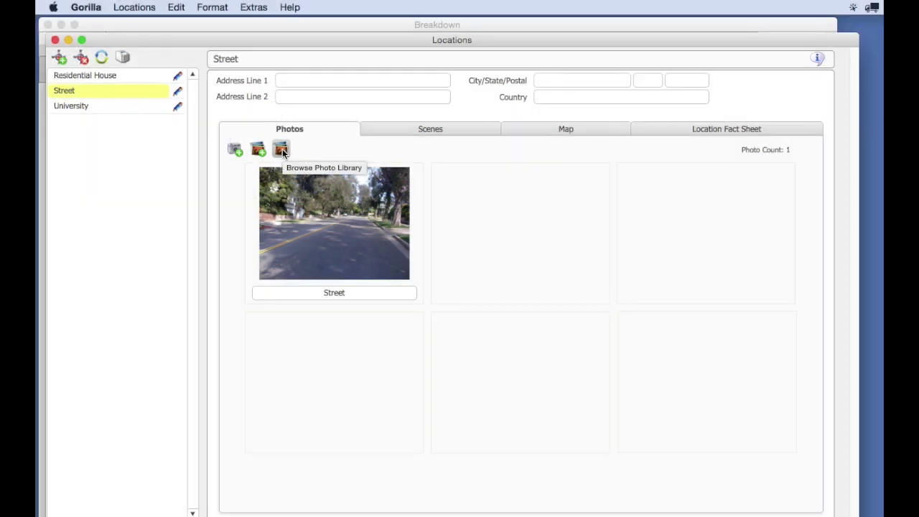
# Add british taxi.jpeg from SAMPLE NOT IN LIBRARY as a new Transportation library photo
pyautogui.click(282, 150)
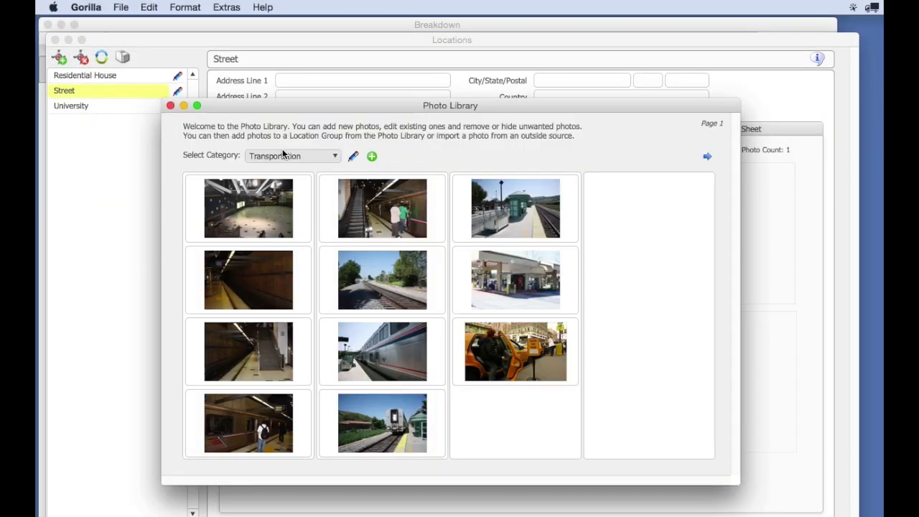
pyautogui.click(372, 157)
pyautogui.click(372, 157)
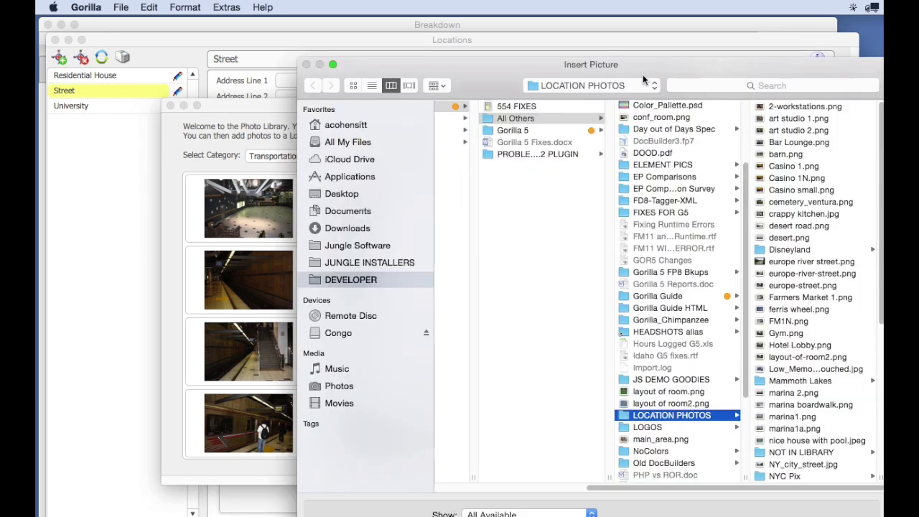
pyautogui.scroll(-5, 659, 408)
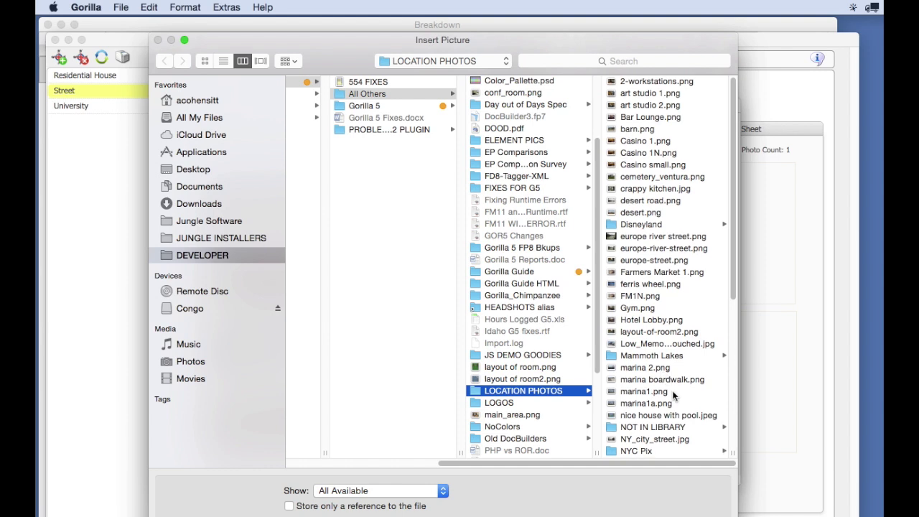
pyautogui.click(659, 415)
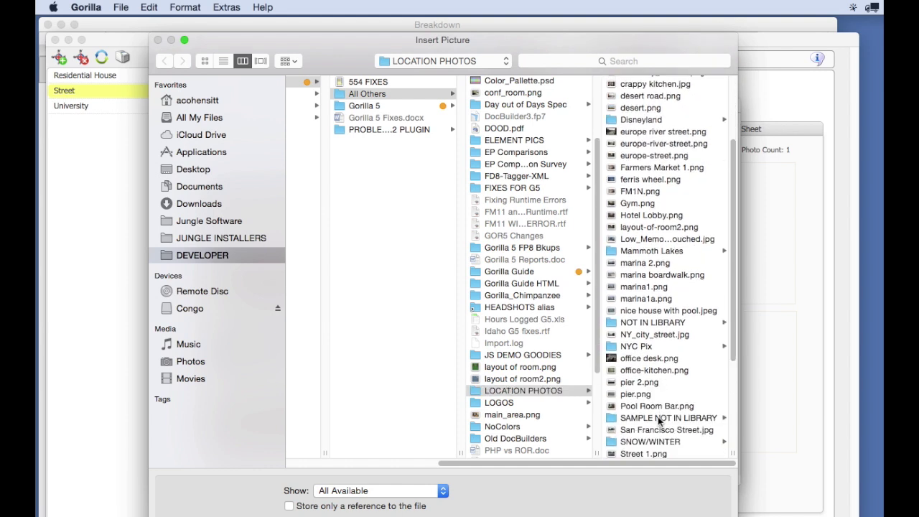
pyautogui.click(648, 82)
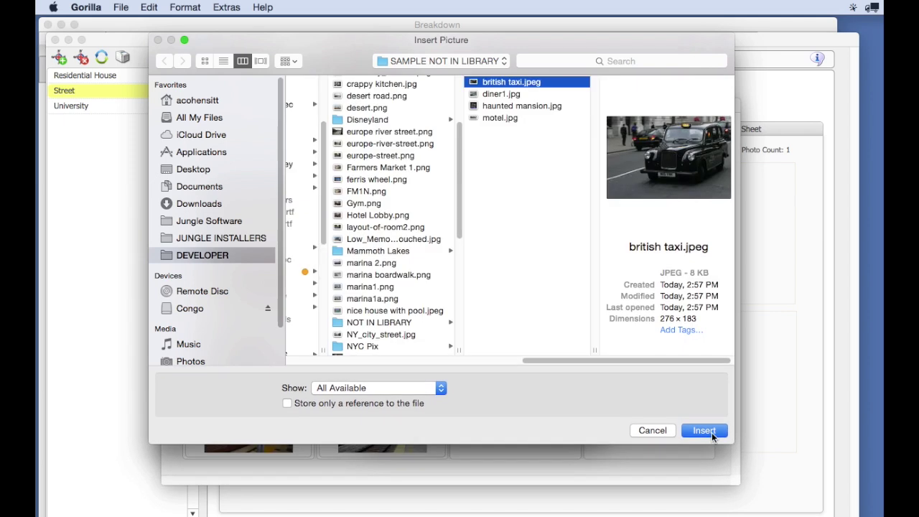
pyautogui.click(706, 436)
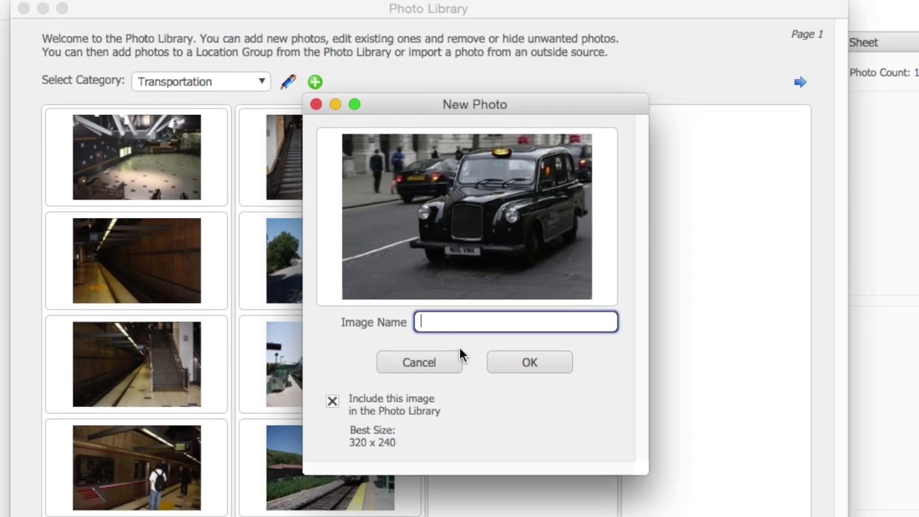
# Name the library photo 'British Taxi', save it, and close the Photo Library
pyautogui.write('Br')
pyautogui.write('itish T')
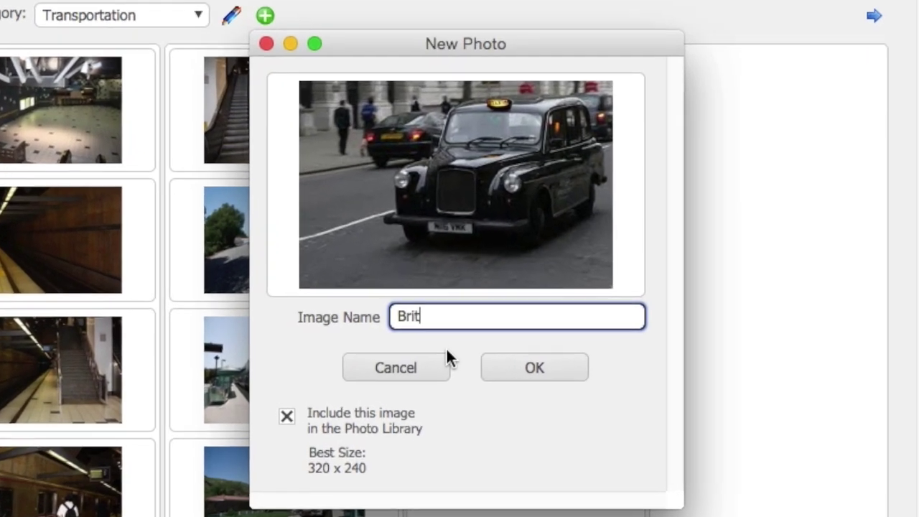
pyautogui.write('axi')
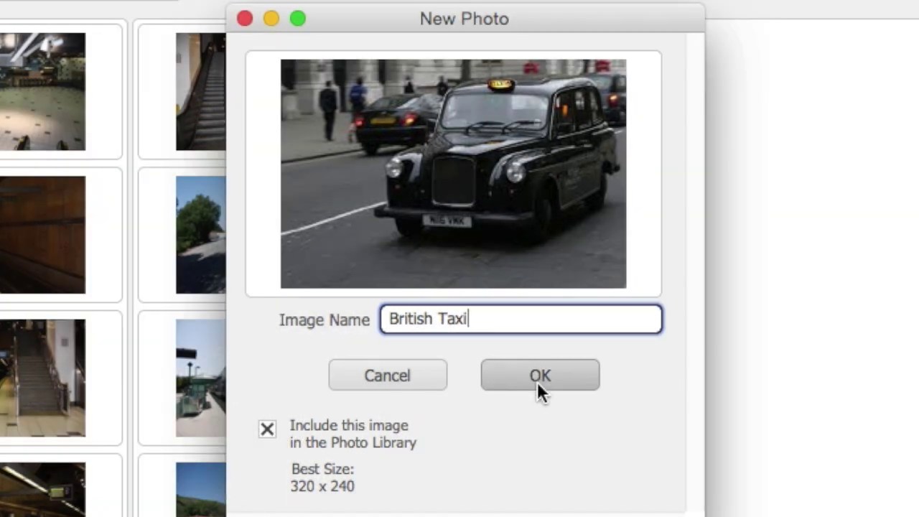
pyautogui.click(538, 380)
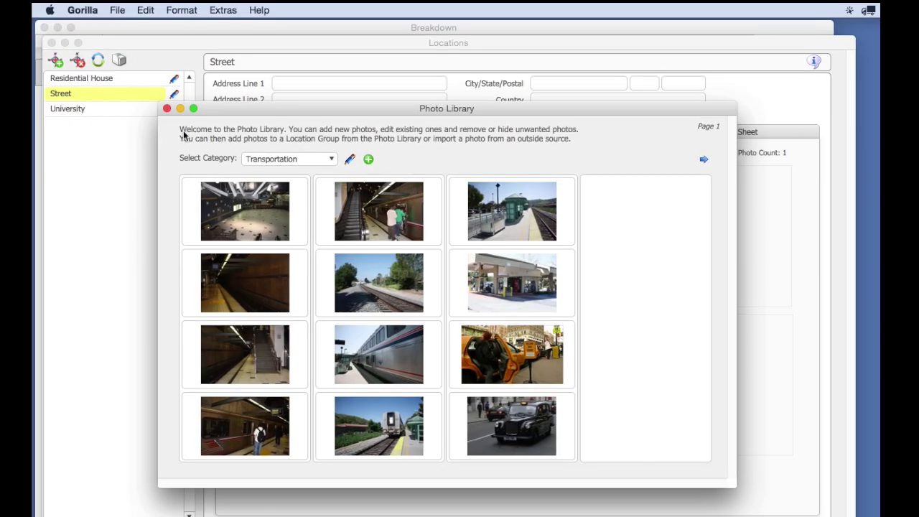
pyautogui.click(168, 109)
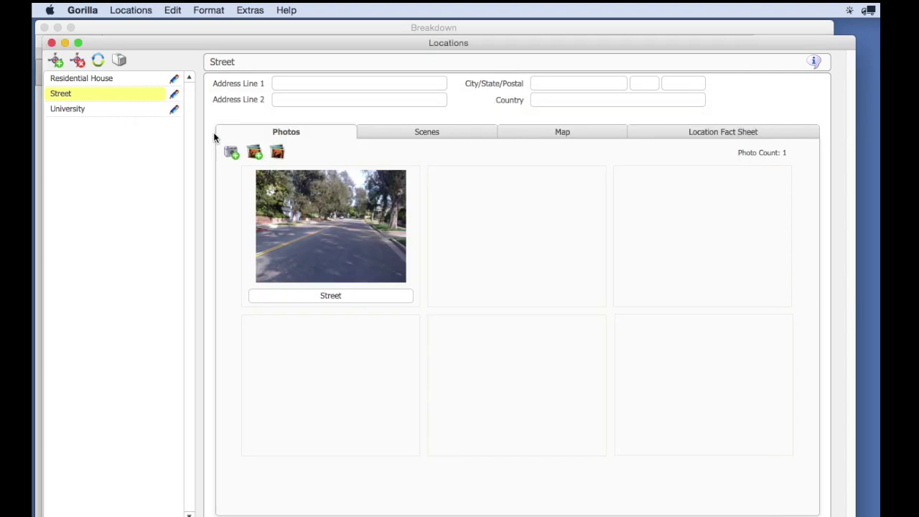
# Add the black taxi photo from the Transportation library category to the Street location
pyautogui.click(255, 153)
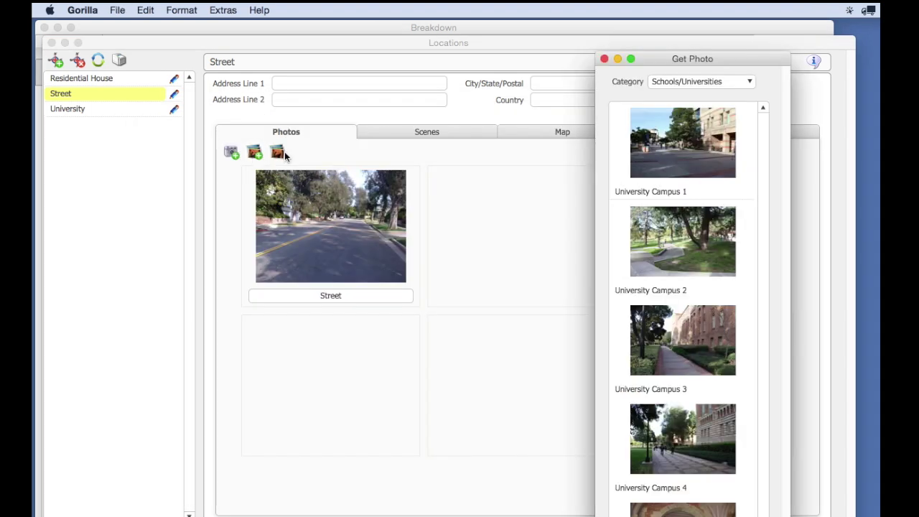
pyautogui.click(700, 81)
pyautogui.click(683, 108)
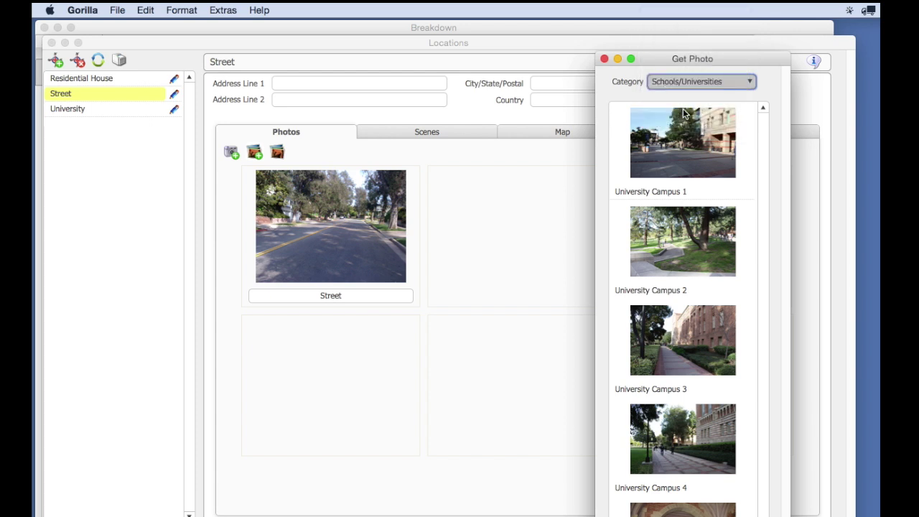
pyautogui.scroll(-2, 721, 336)
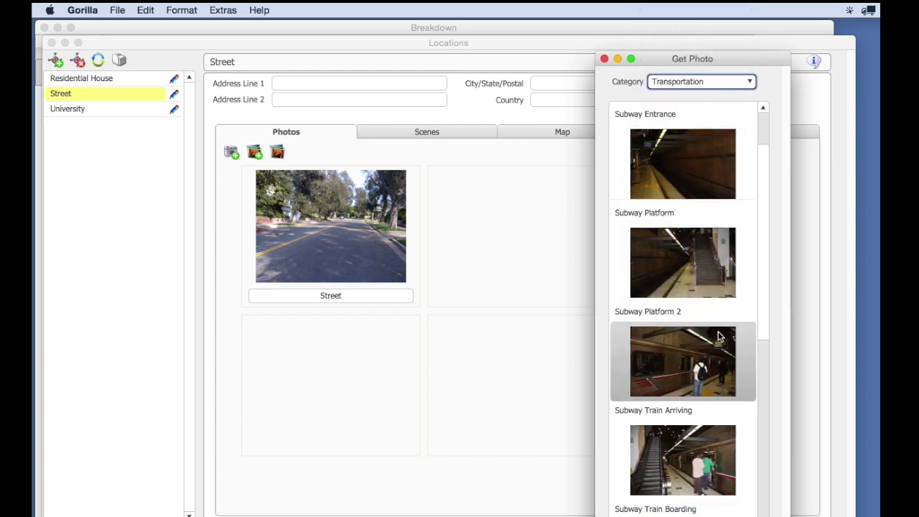
pyautogui.scroll(-10, 720, 337)
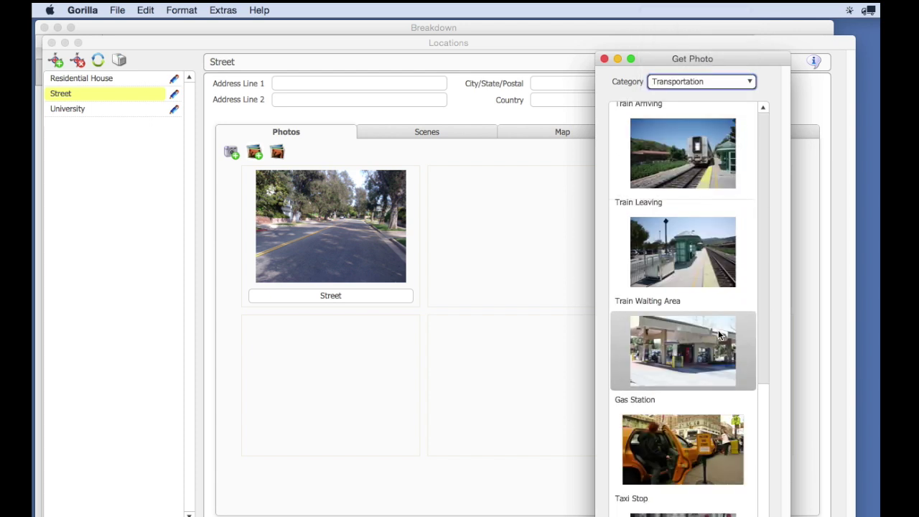
pyautogui.moveTo(668, 61); pyautogui.dragTo(557, 27)
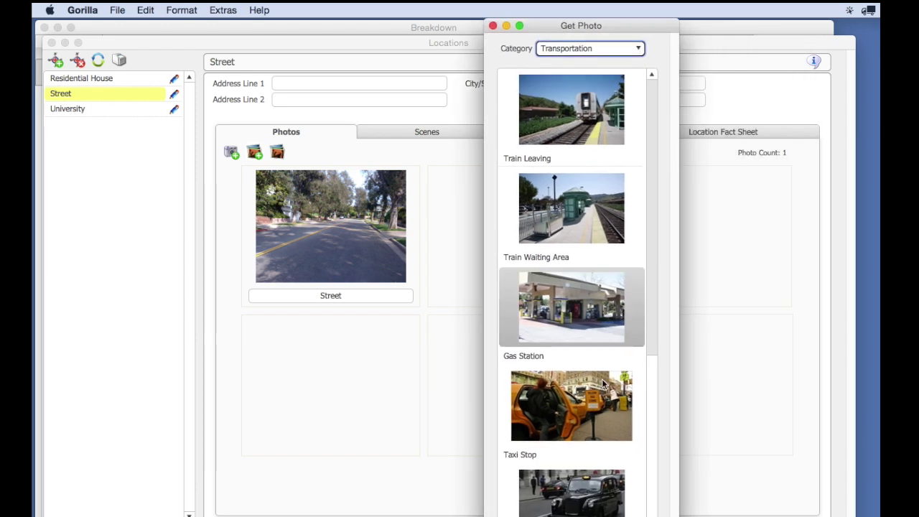
pyautogui.doubleClick(563, 491)
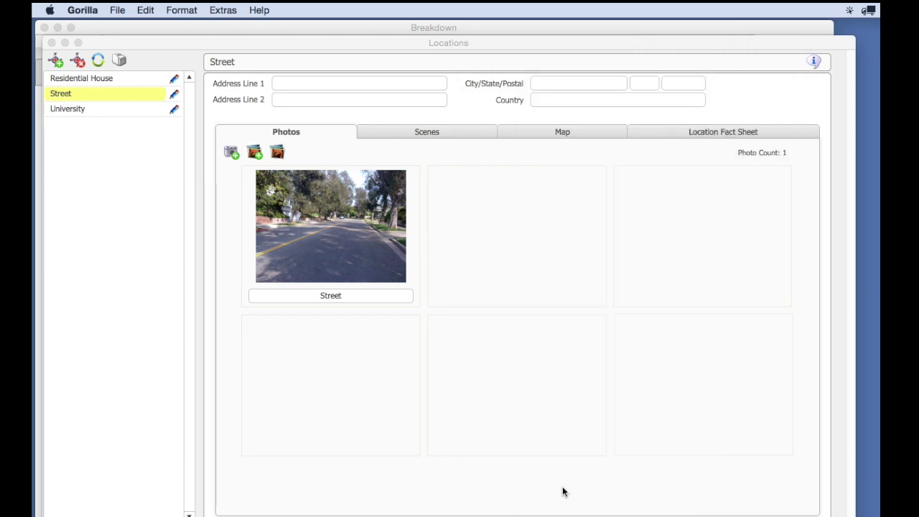